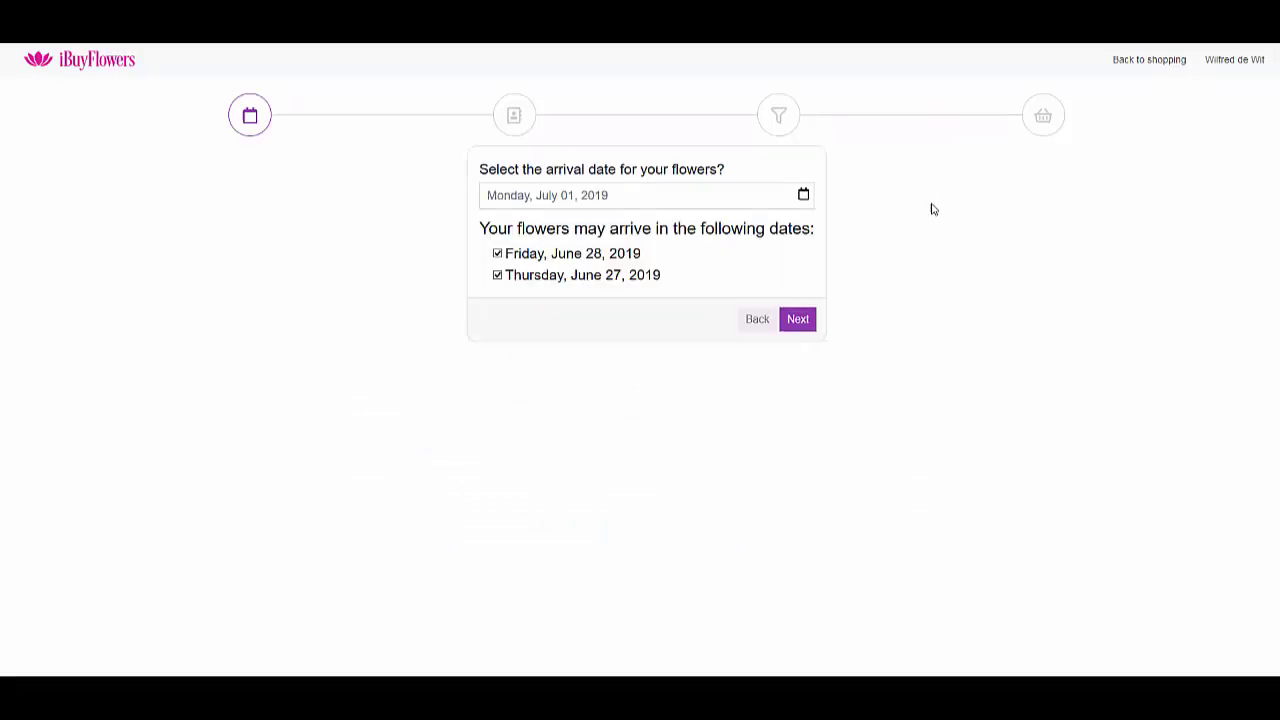
Pick July 3, 2019 in the arrival-date calendar and continue to the delivery address
click(806, 196)
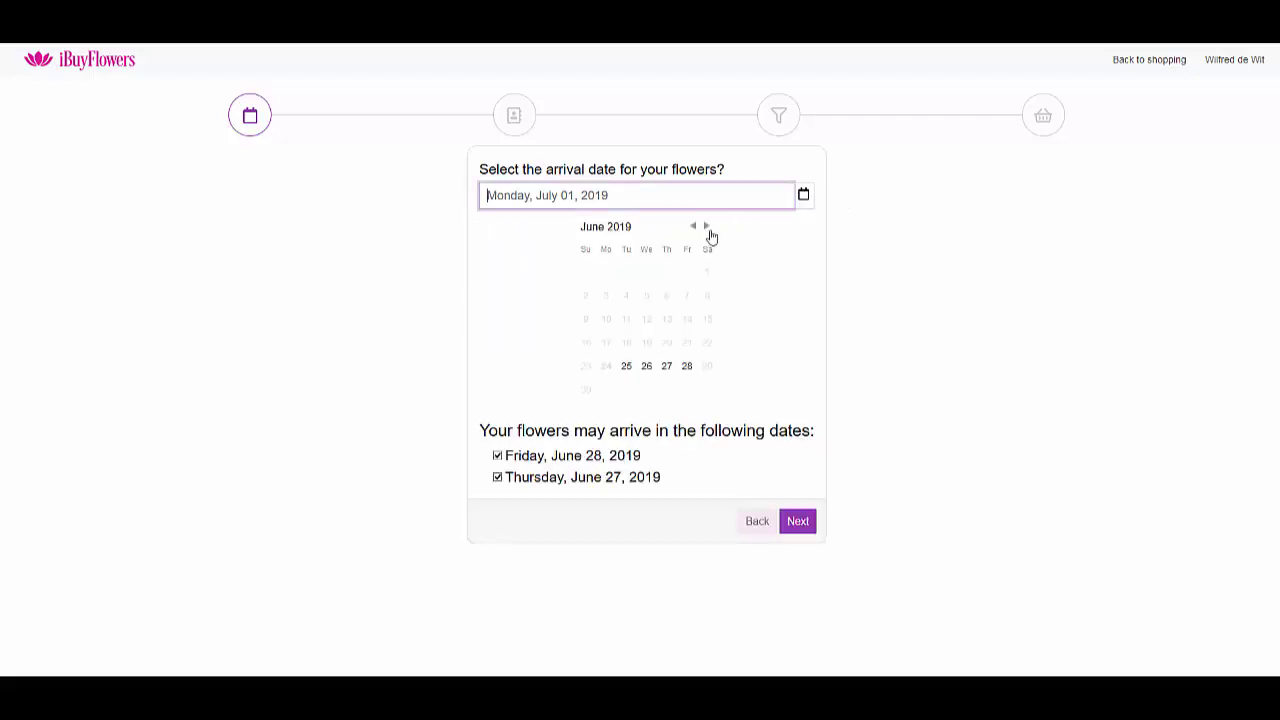
click(707, 227)
click(649, 273)
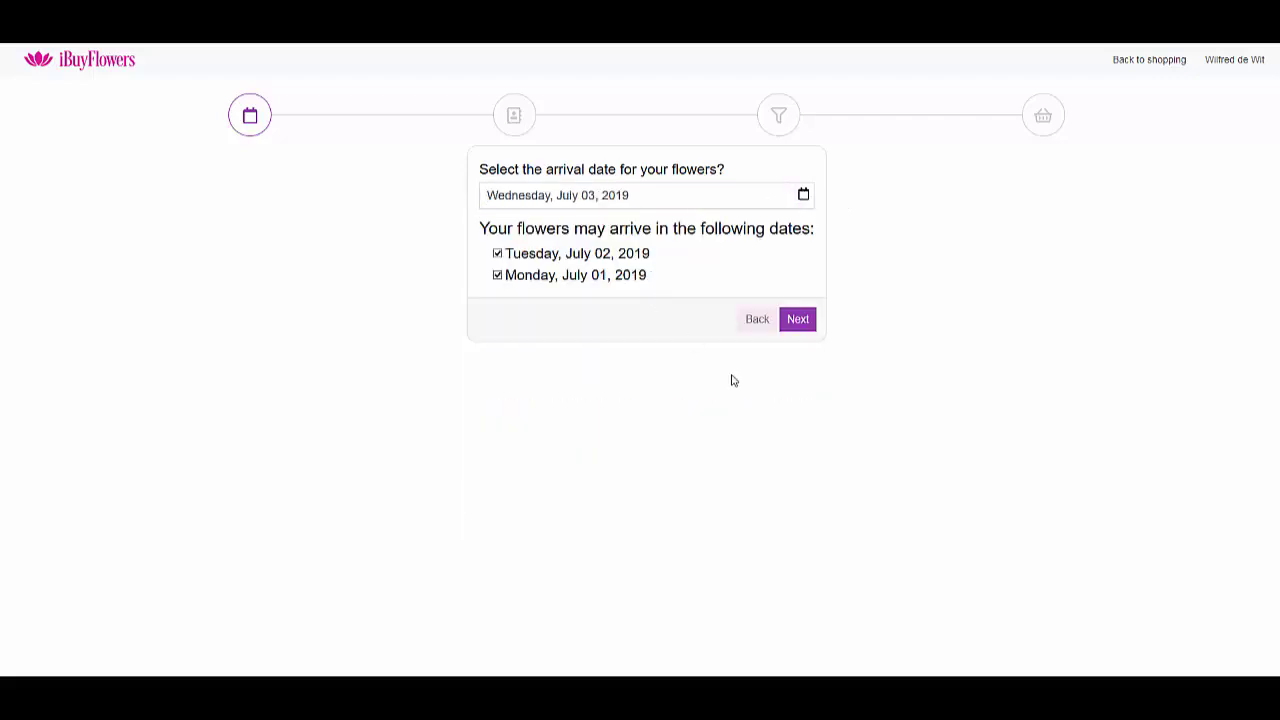
click(797, 320)
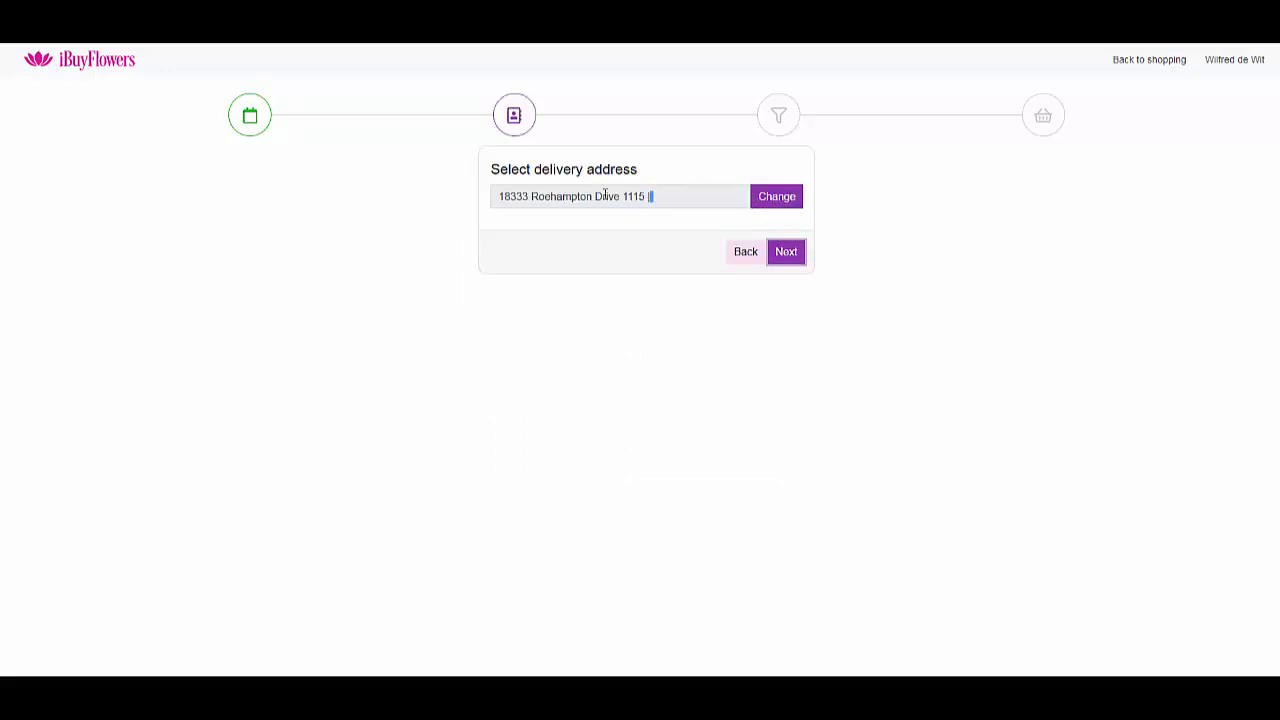
Replace the delivery address with the first saved shipping address and continue to the priority question
drag(650, 196, 497, 197)
click(692, 199)
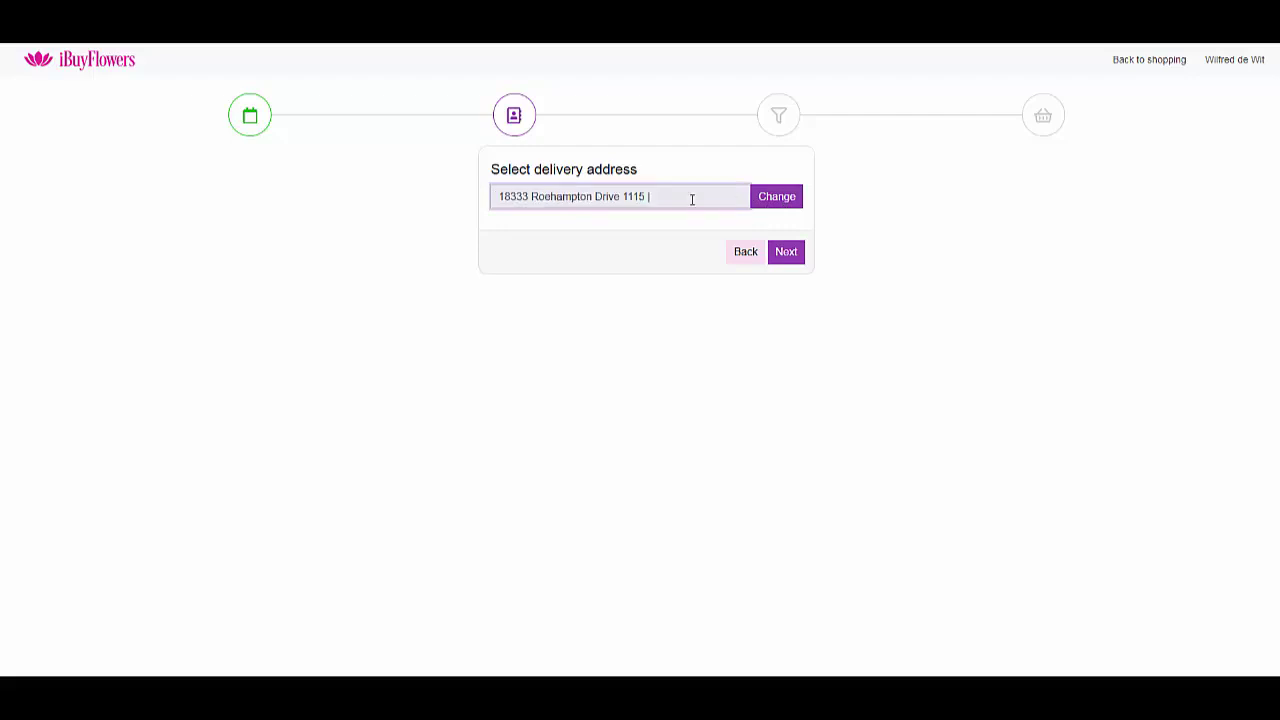
click(790, 201)
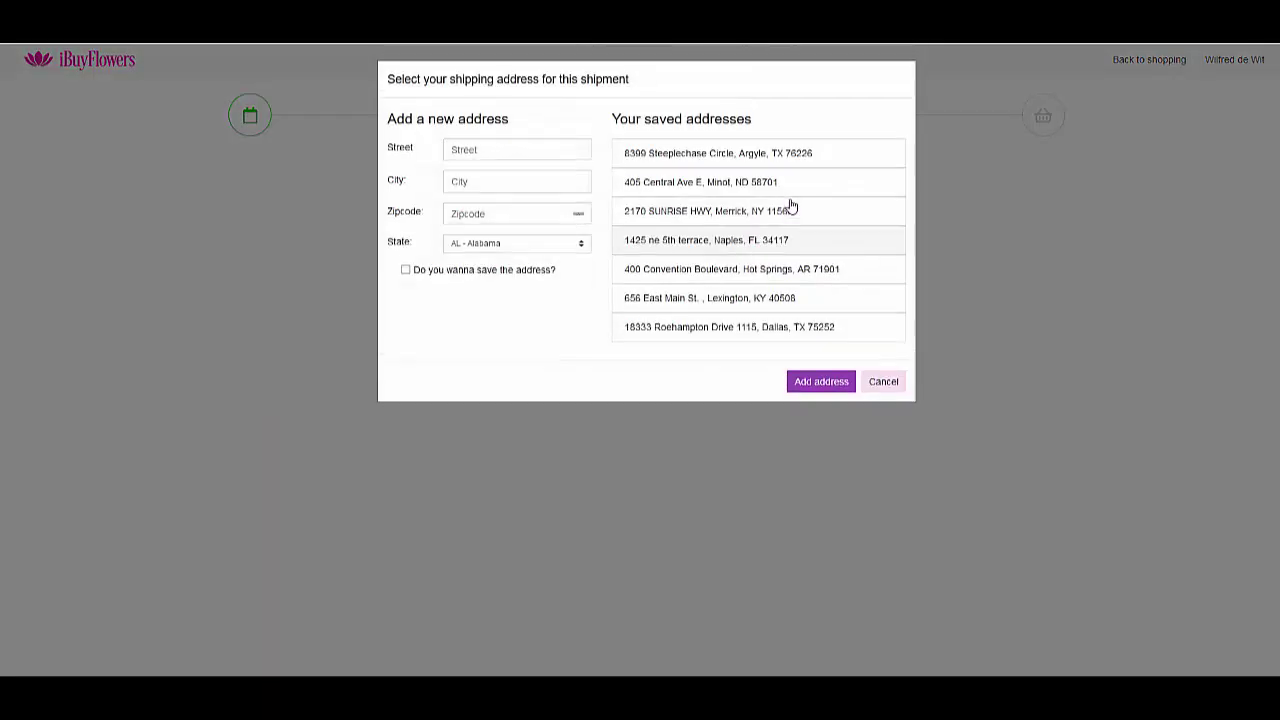
click(686, 160)
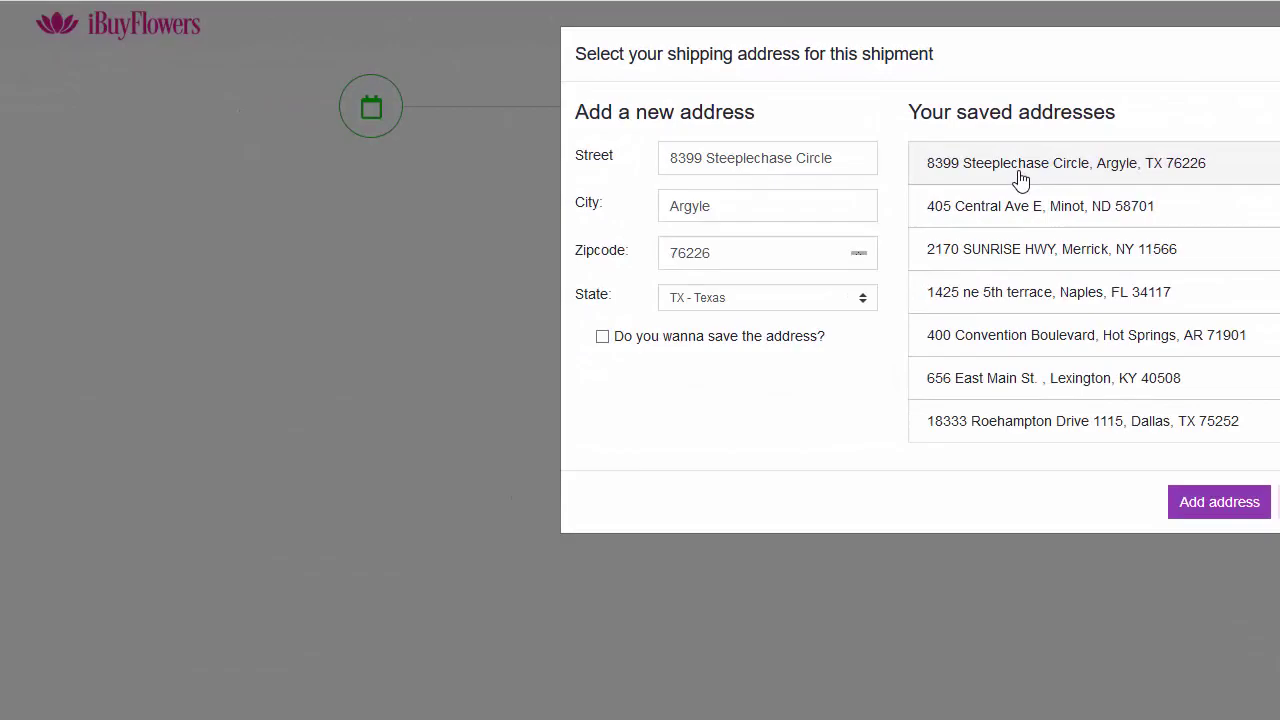
click(1018, 190)
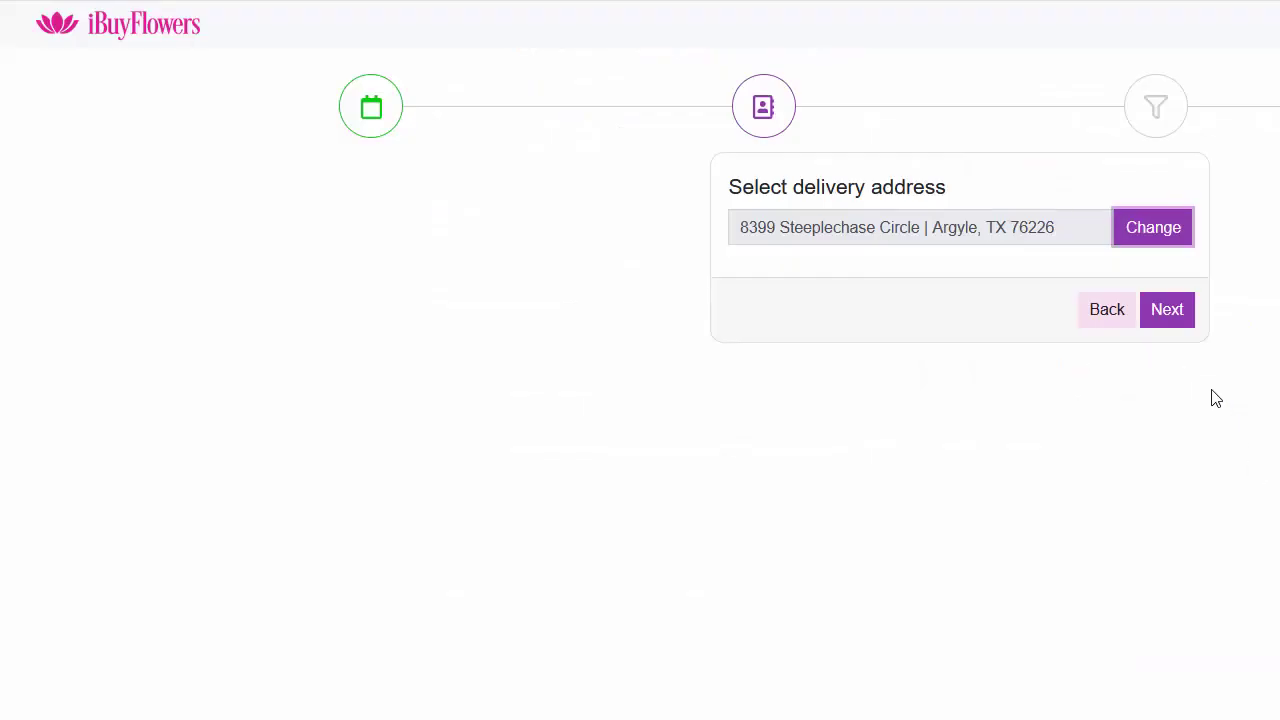
click(1176, 318)
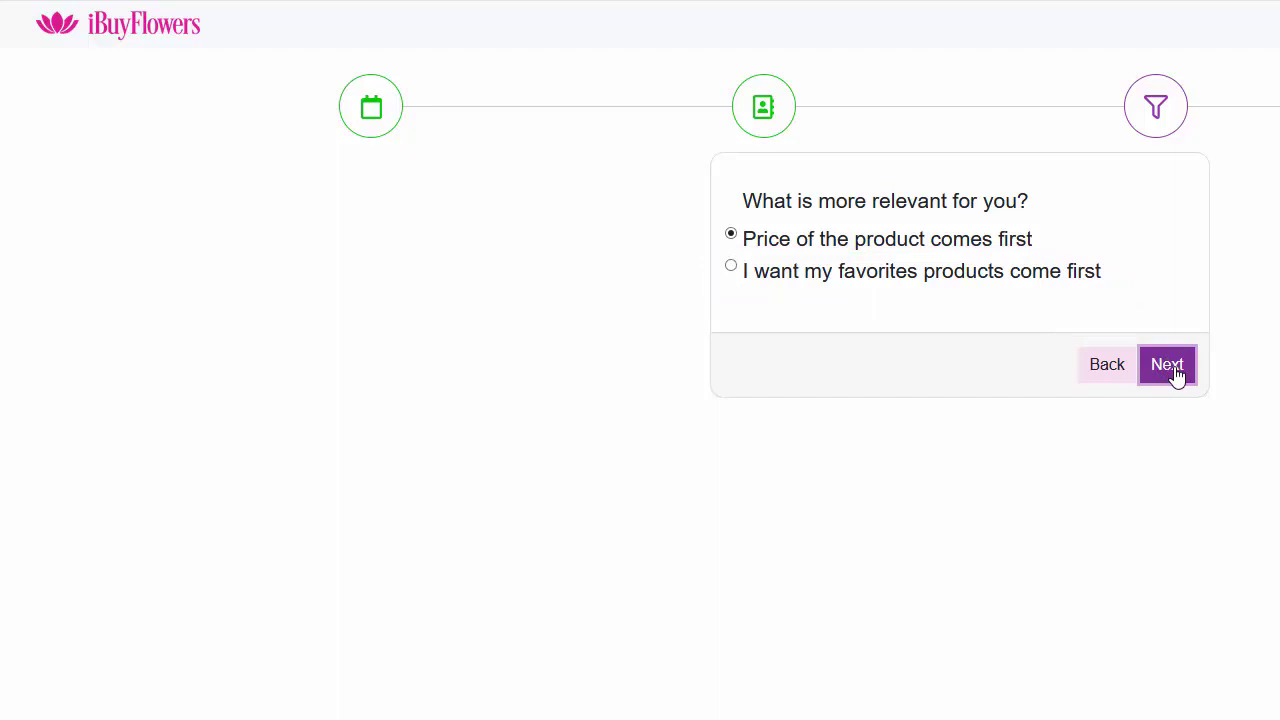
Move past the product-priority step and place the cursor in the product Search field
click(1170, 366)
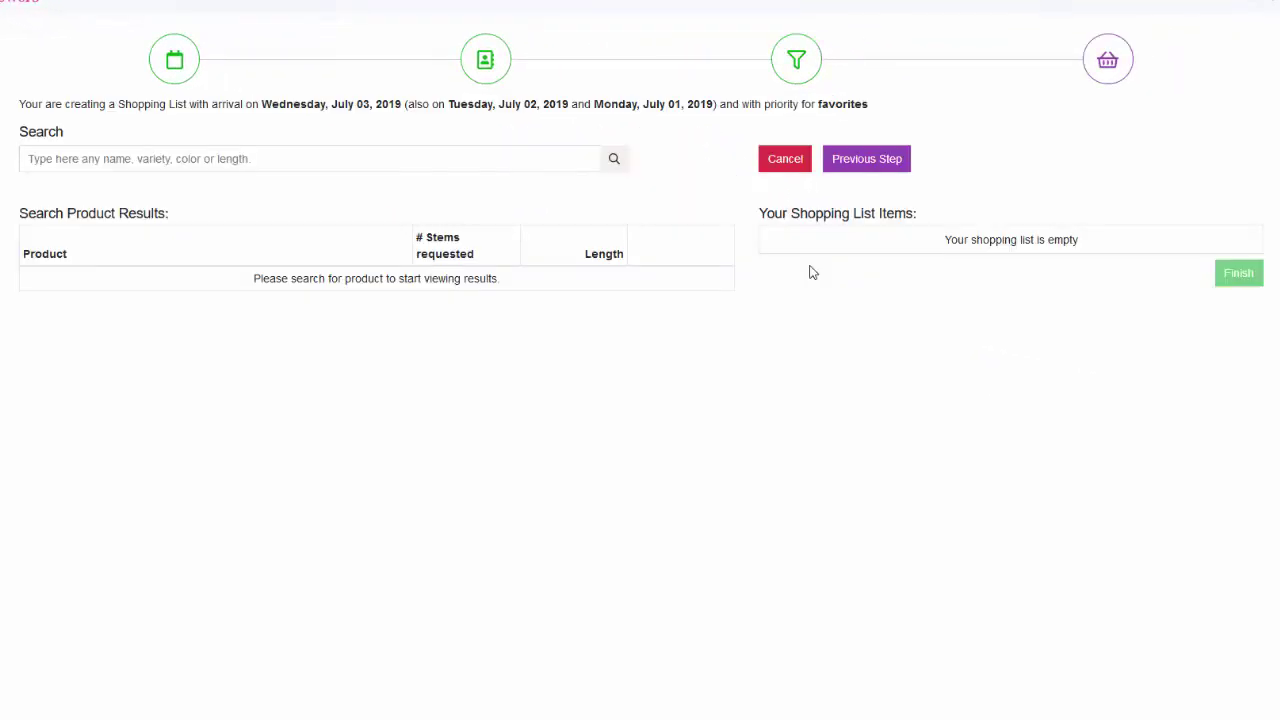
click(85, 163)
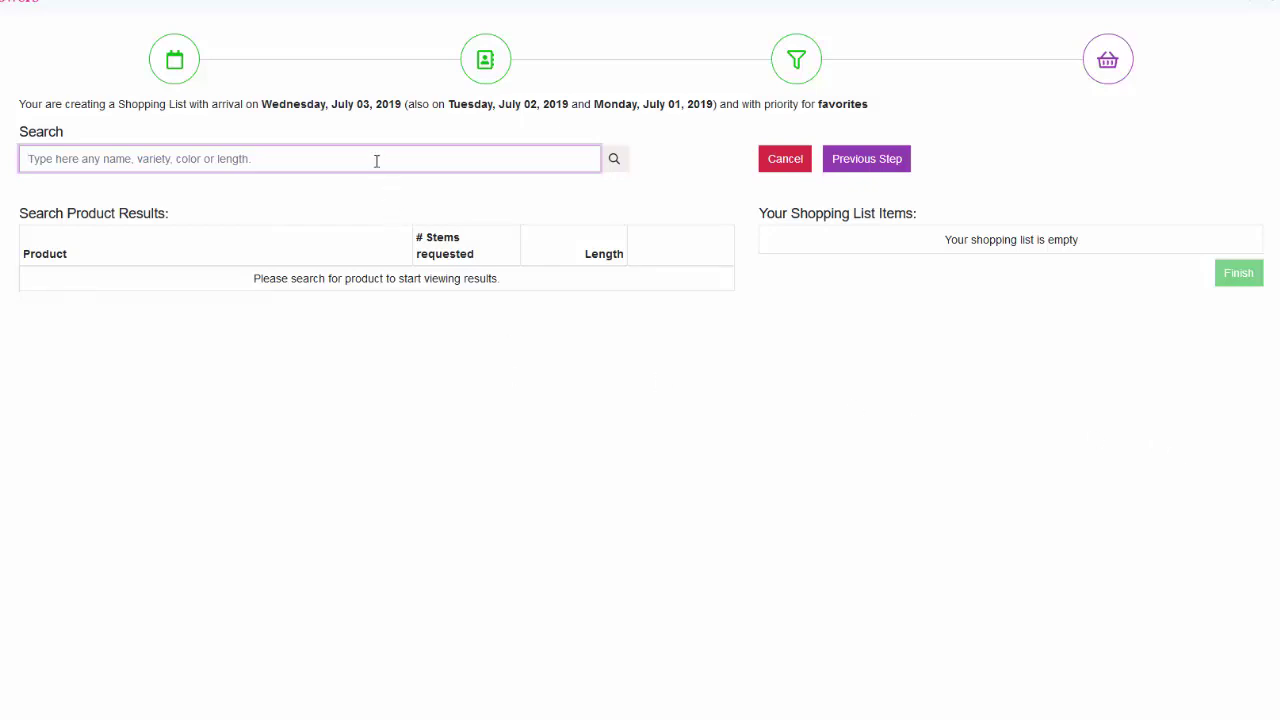
Search 'white ohara' and list 50 stems of Garden Roses White O'Hara 'Fragrance' blush, any length
text(w)
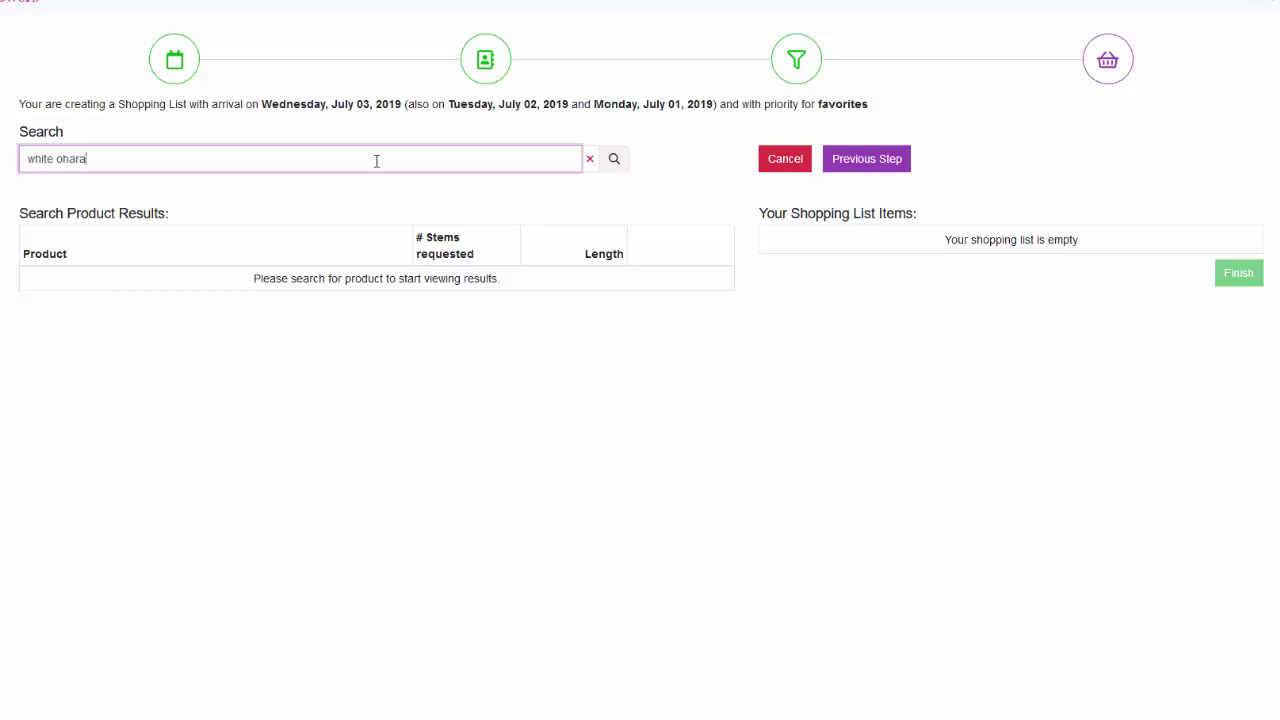
text(hite ohara)
key(Return)
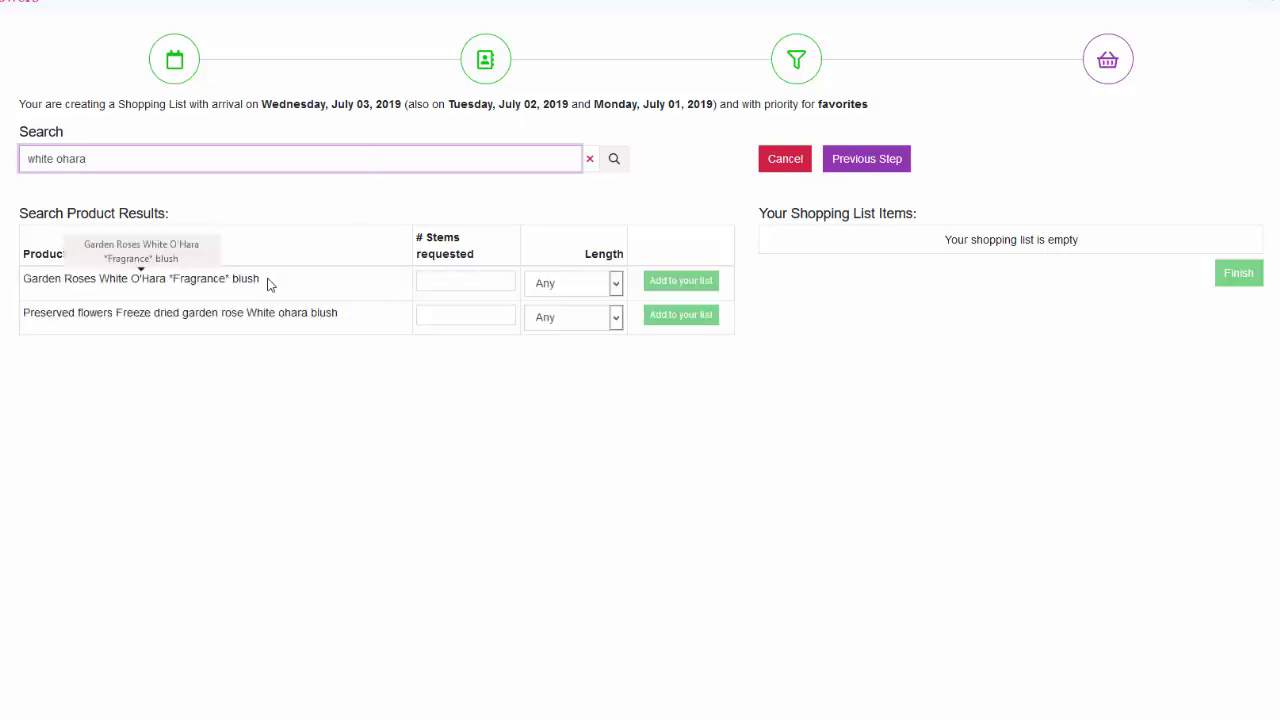
drag(271, 283, 28, 276)
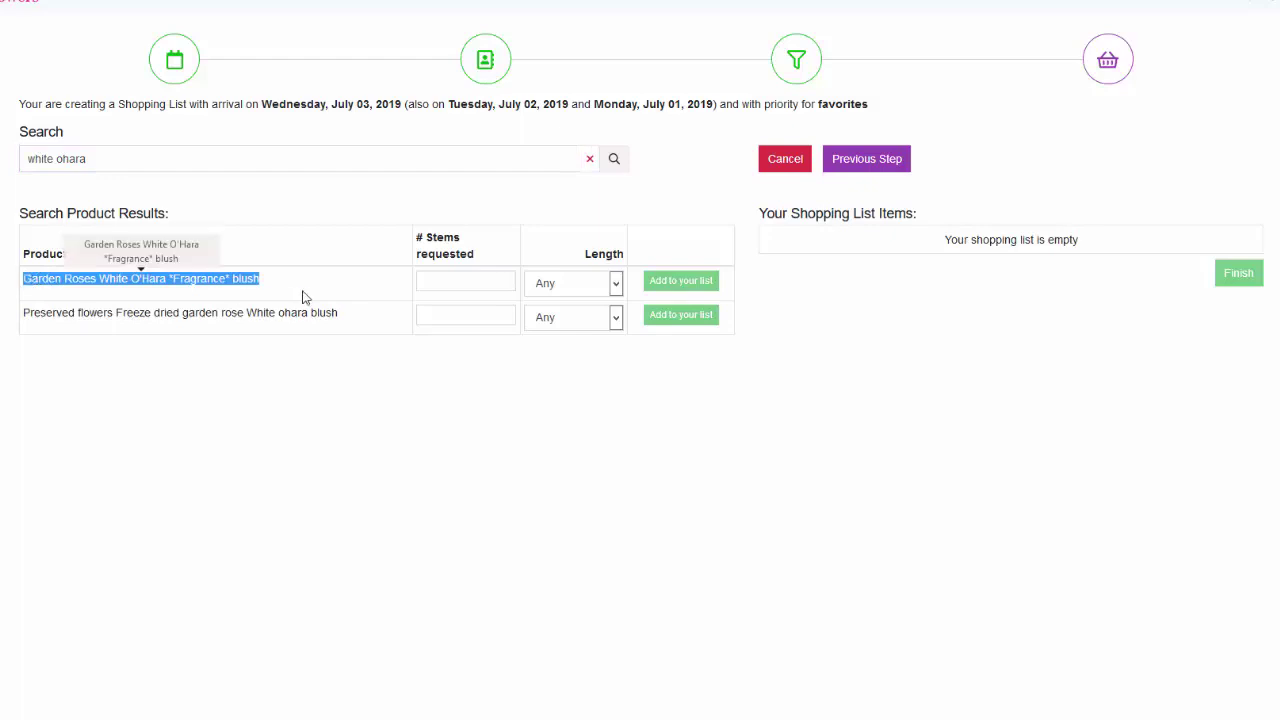
click(471, 281)
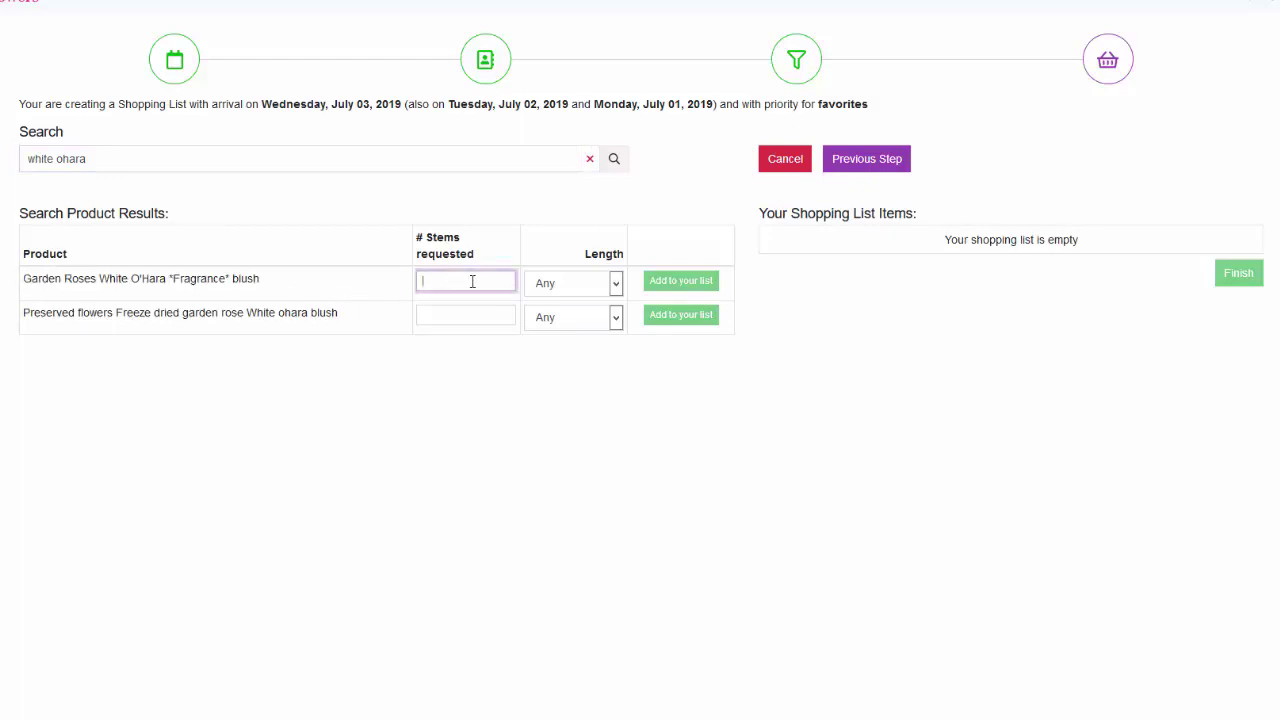
text(50)
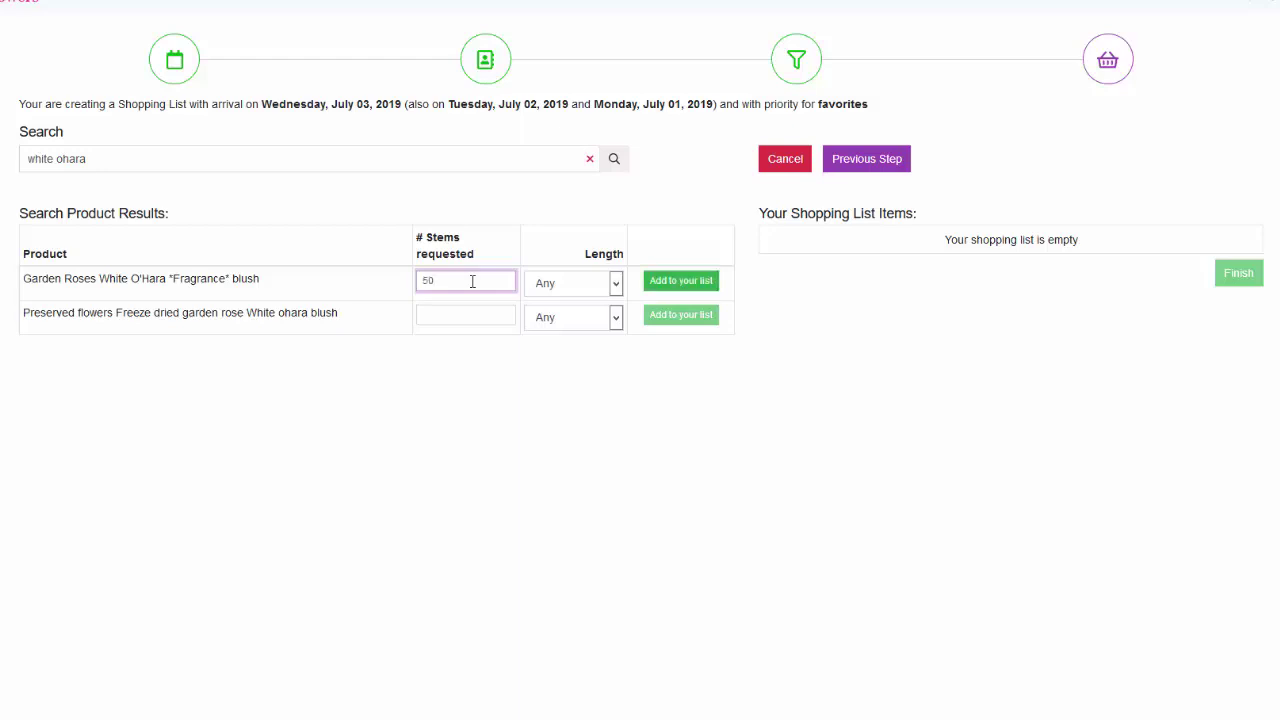
click(616, 284)
click(616, 284)
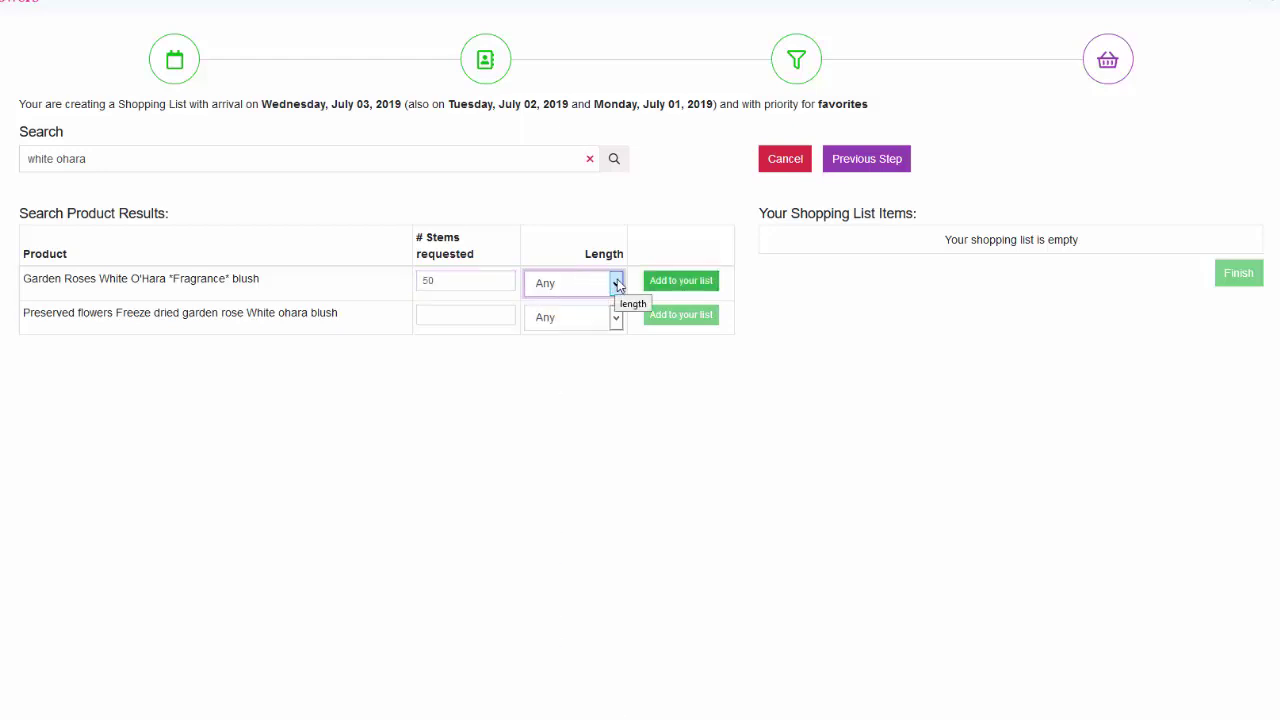
click(698, 287)
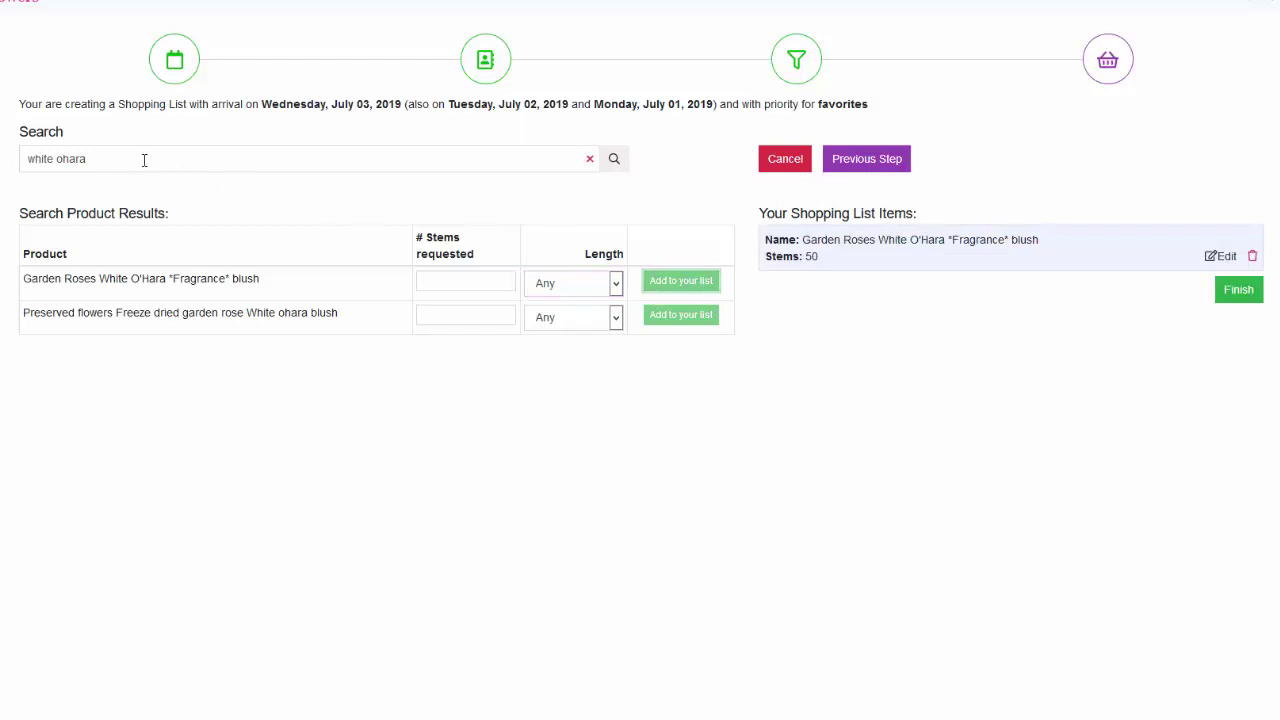
Search for Vendela and list 300 stems of Roses Vendela Ivory at 50 cm length
drag(124, 159, 5, 155)
text(ved)
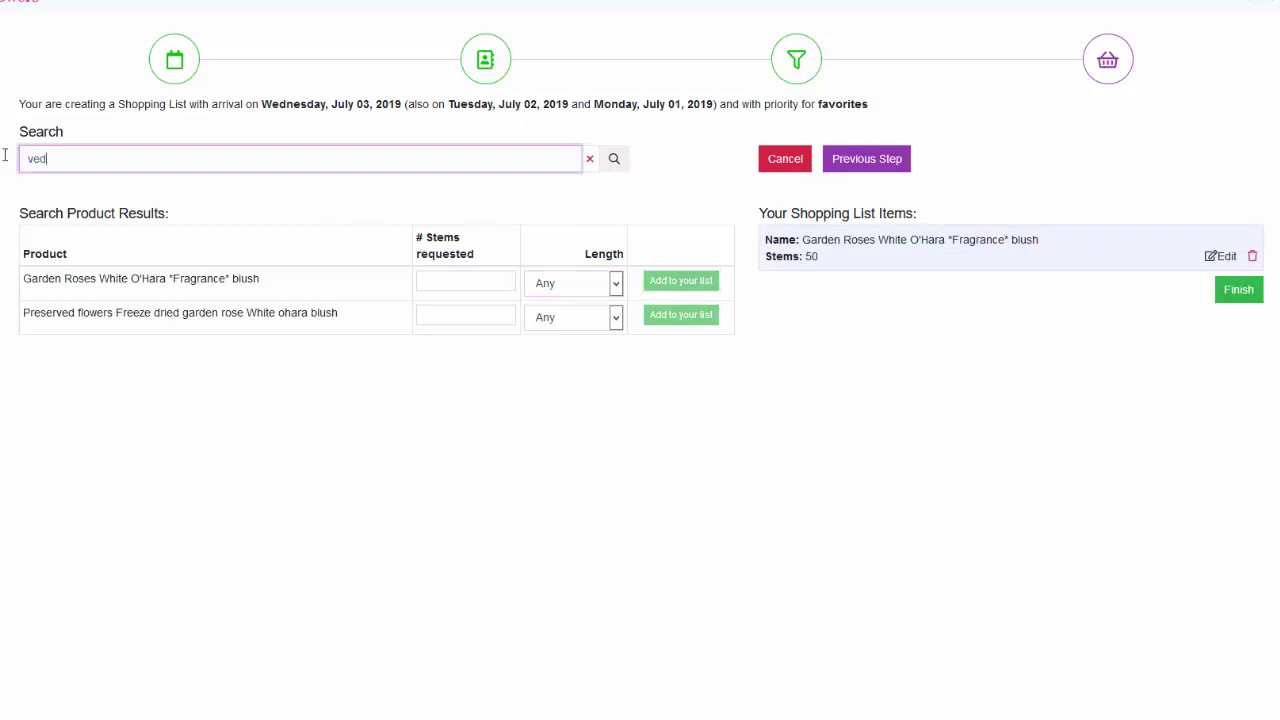
text(dela)
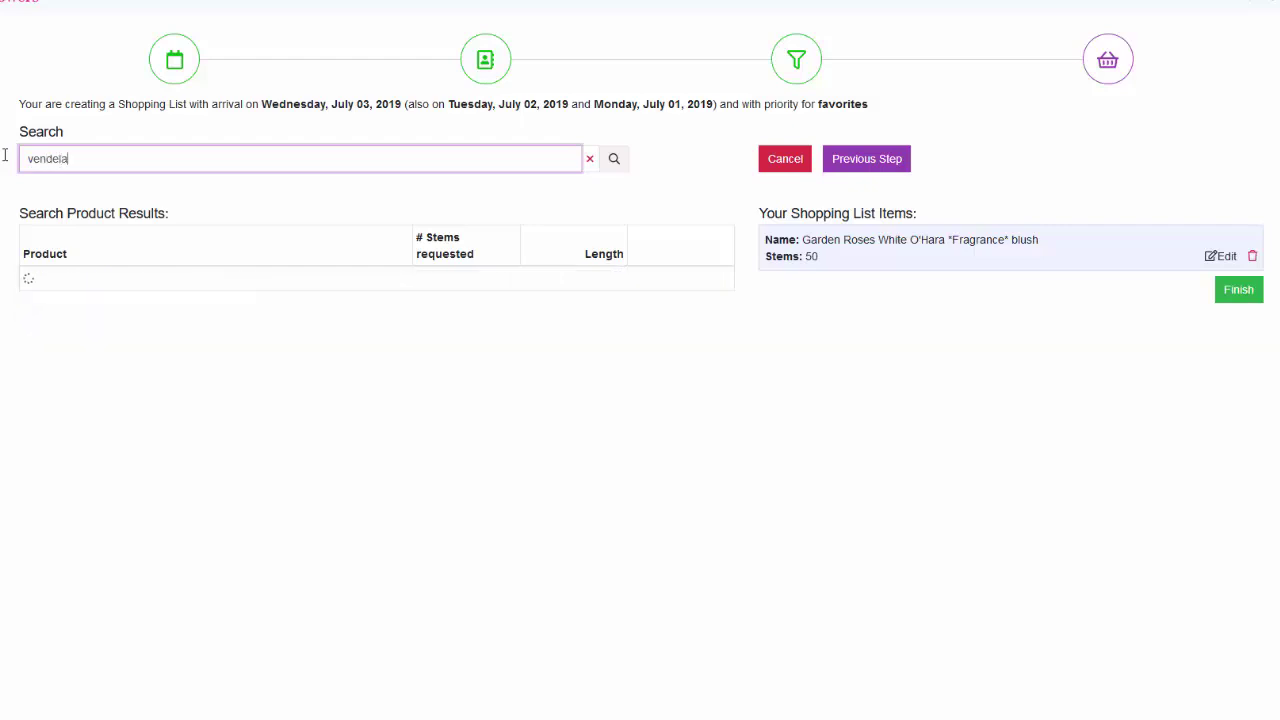
click(450, 284)
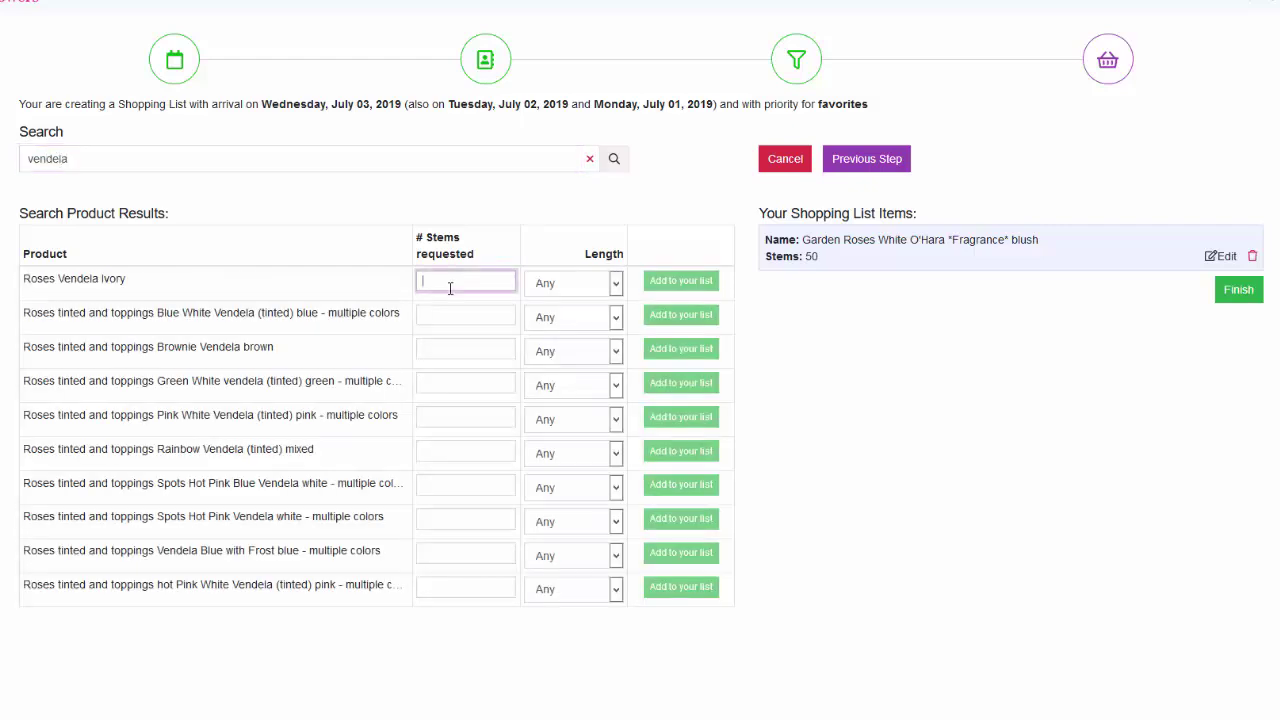
text(300)
click(578, 287)
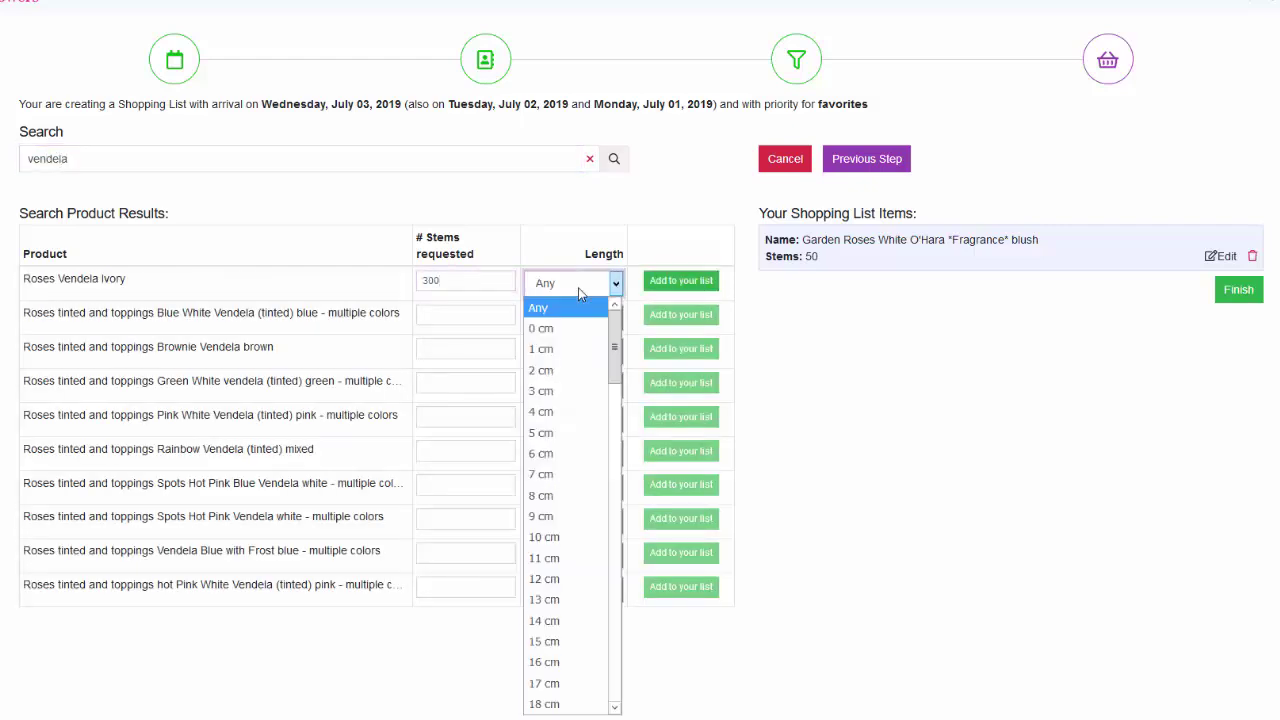
text(50)
key(Return)
click(681, 283)
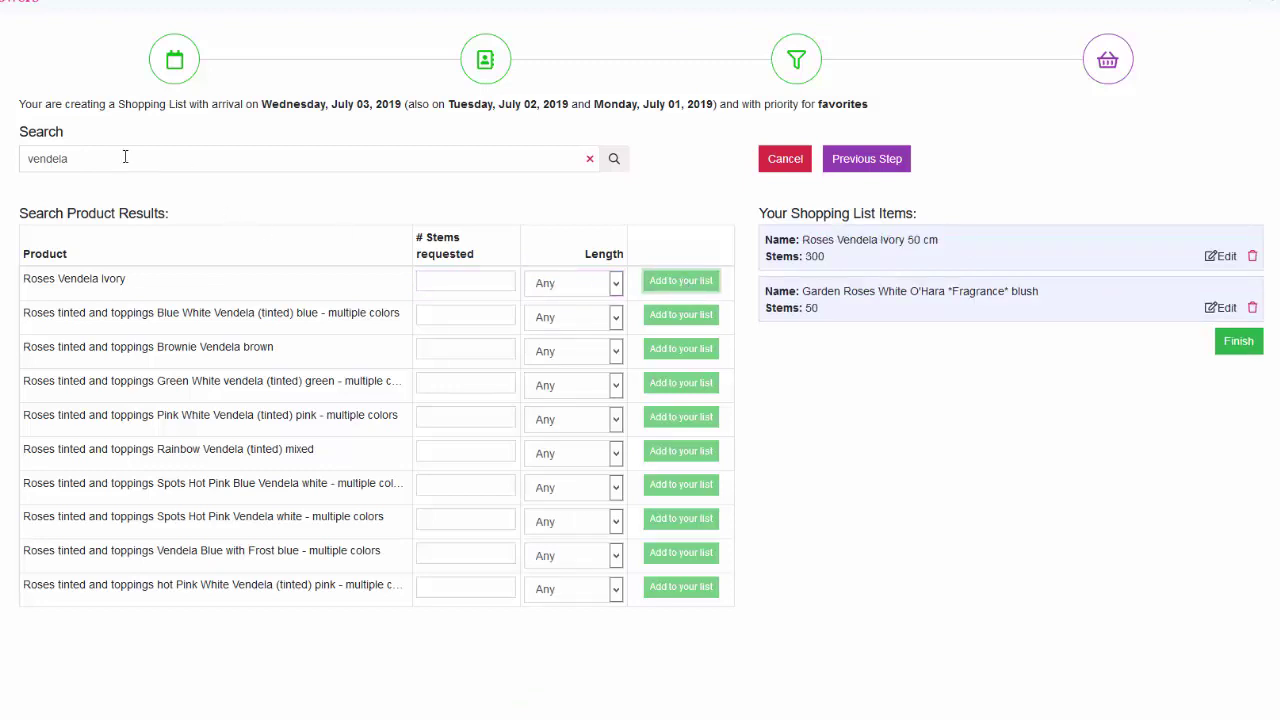
Search for Sarah Bernhardt peonies and list 58 stems of Peony Sarah Bernhardt pink
drag(125, 157, 8, 155)
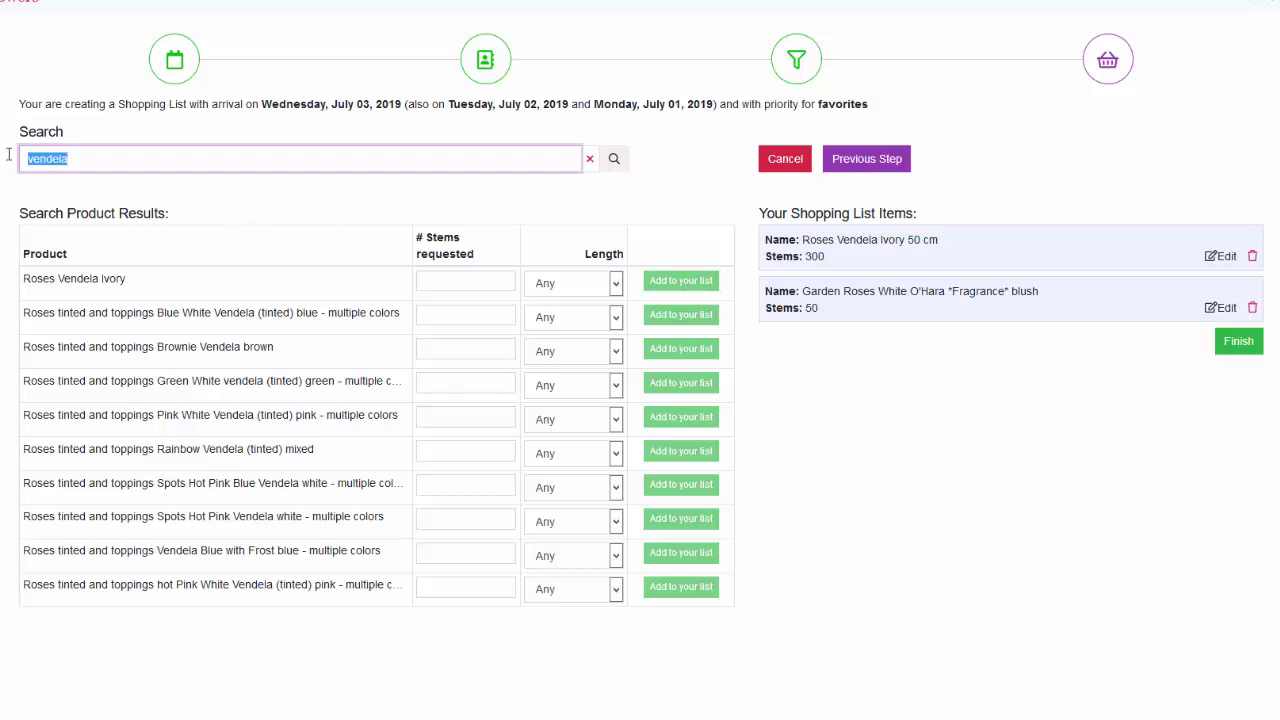
text(penony sarahh)
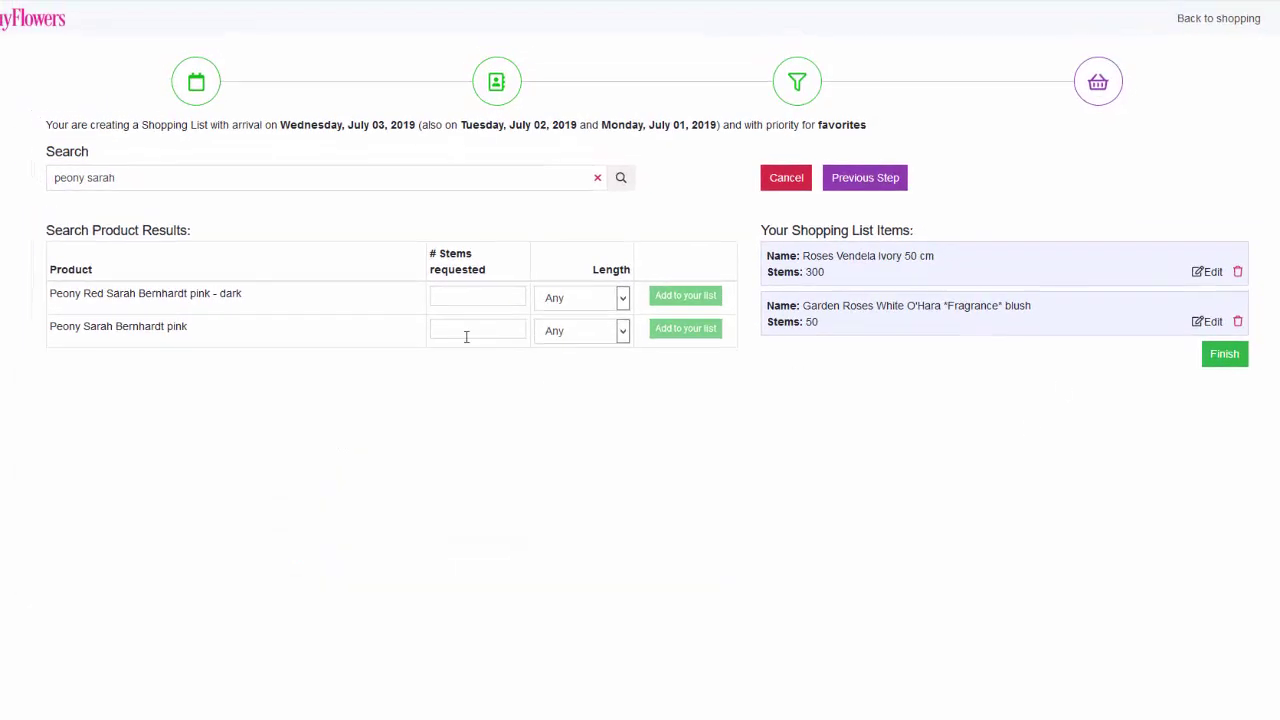
click(468, 317)
text(58)
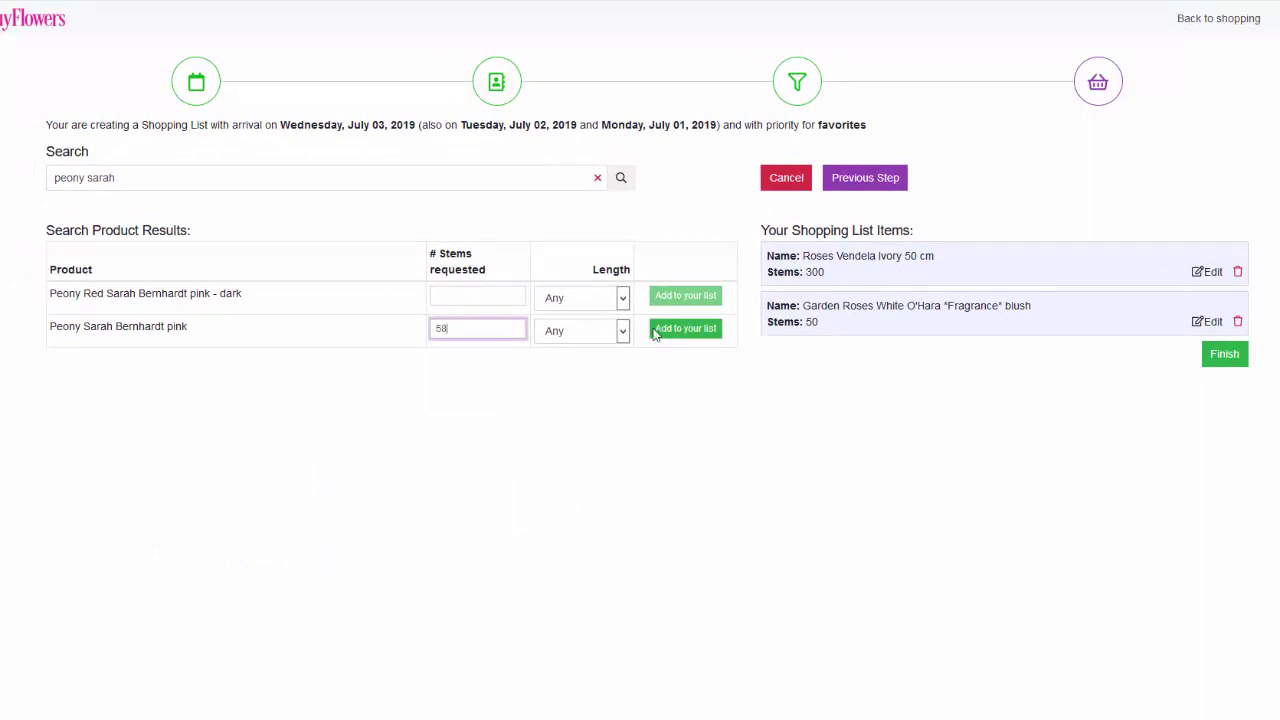
click(686, 330)
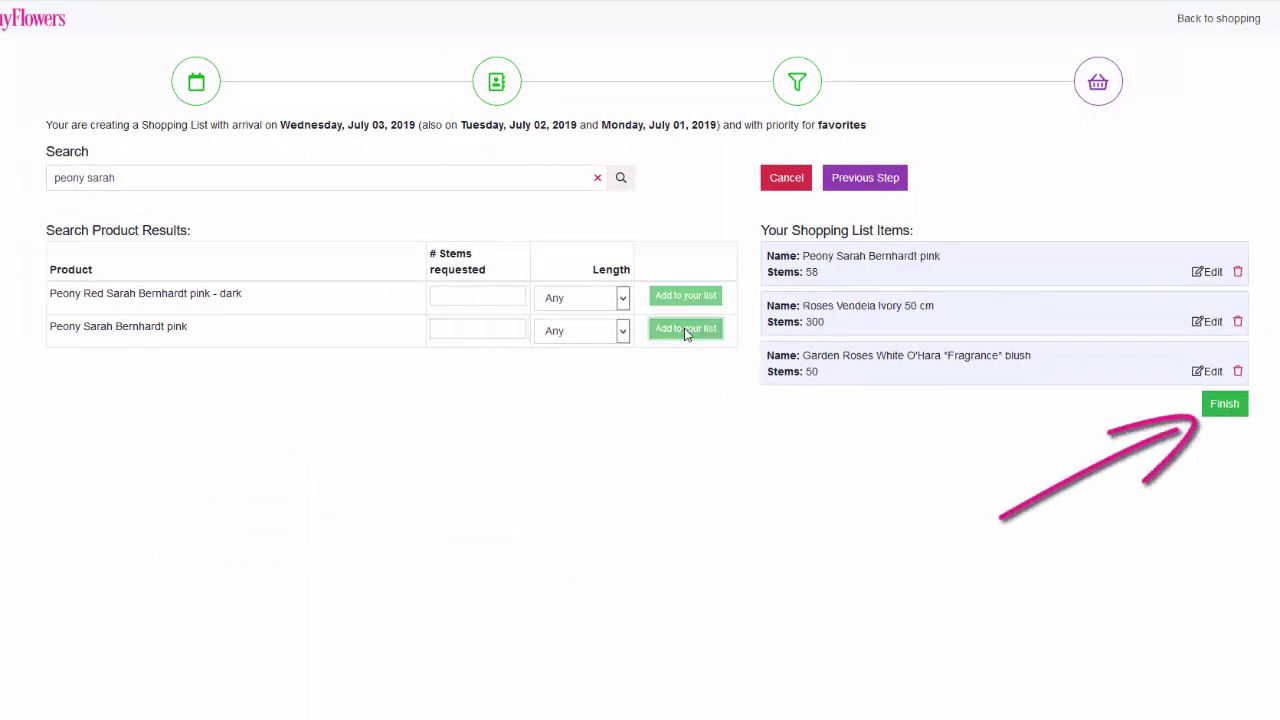
Submit the finished shopping list for processing and return to shopping from the confirmation
click(1221, 408)
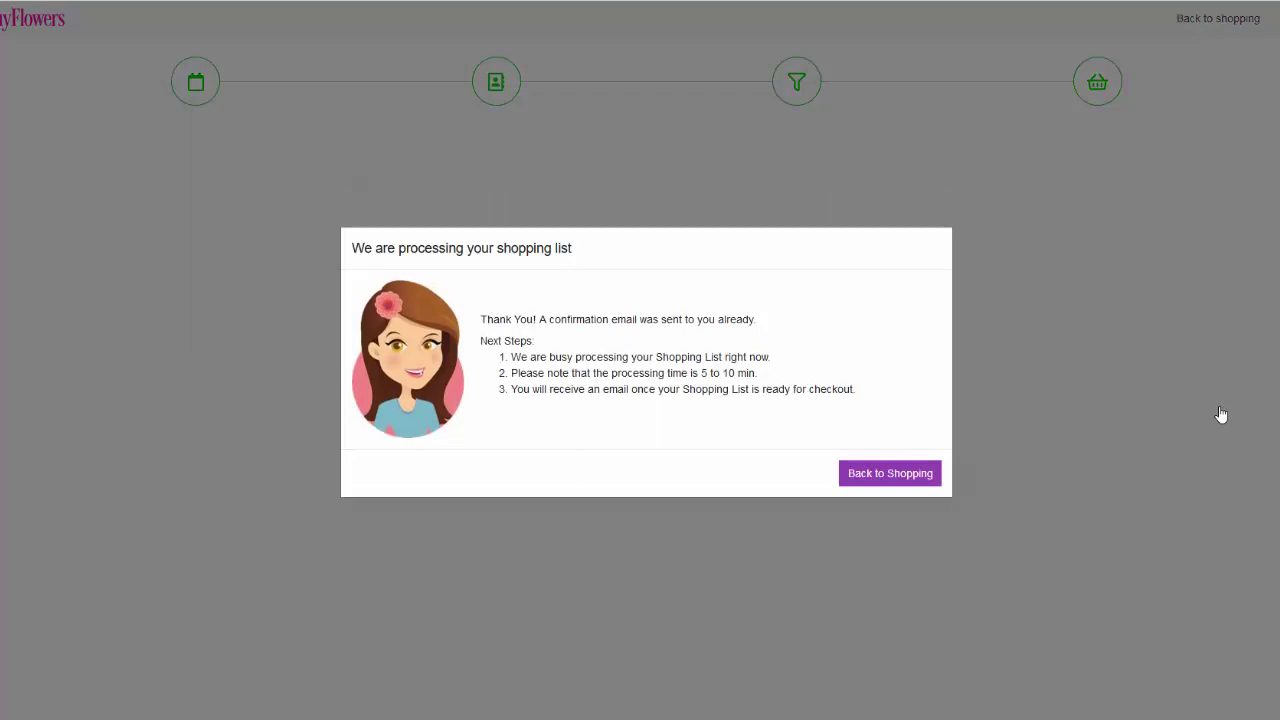
click(888, 476)
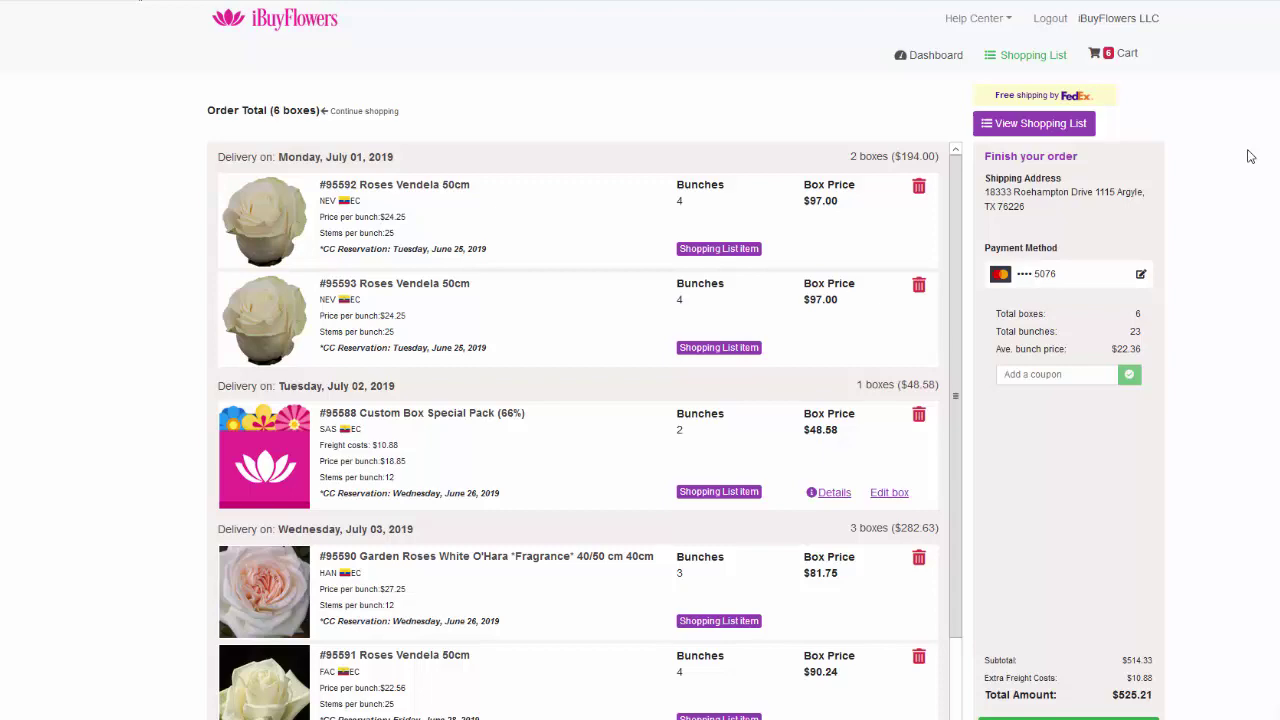
Open the shopping list results and highlight the garden roses' 50 requested and 60 found stems
click(1037, 124)
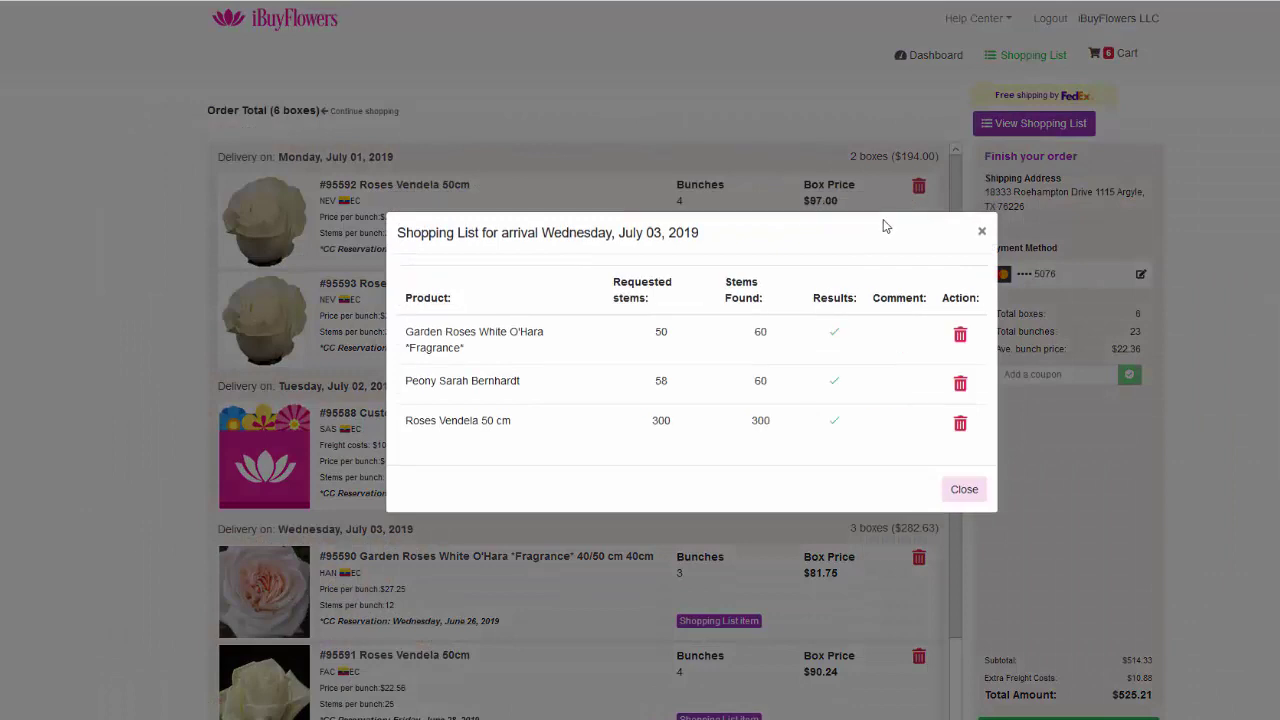
double_click(661, 331)
double_click(760, 333)
Close the shopping list summary and scroll the cart down to the Peony box and Place your Order button
click(1064, 486)
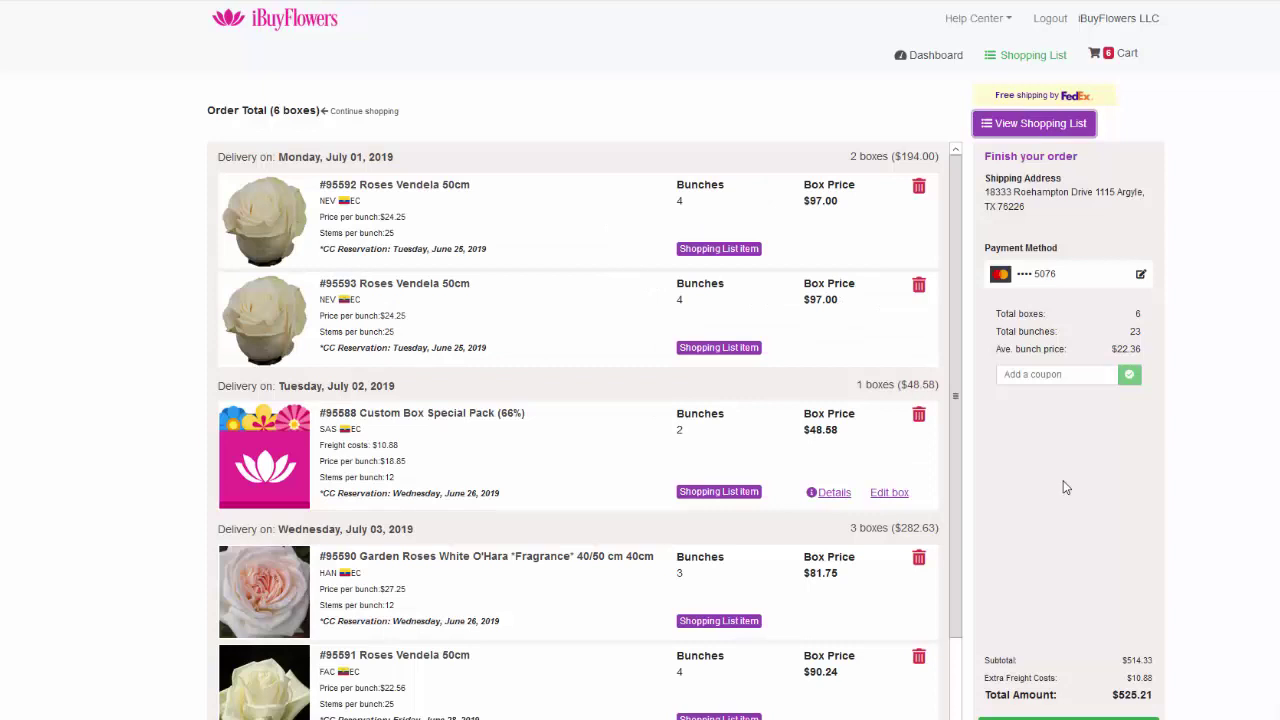
scroll(913, 458, down, 1)
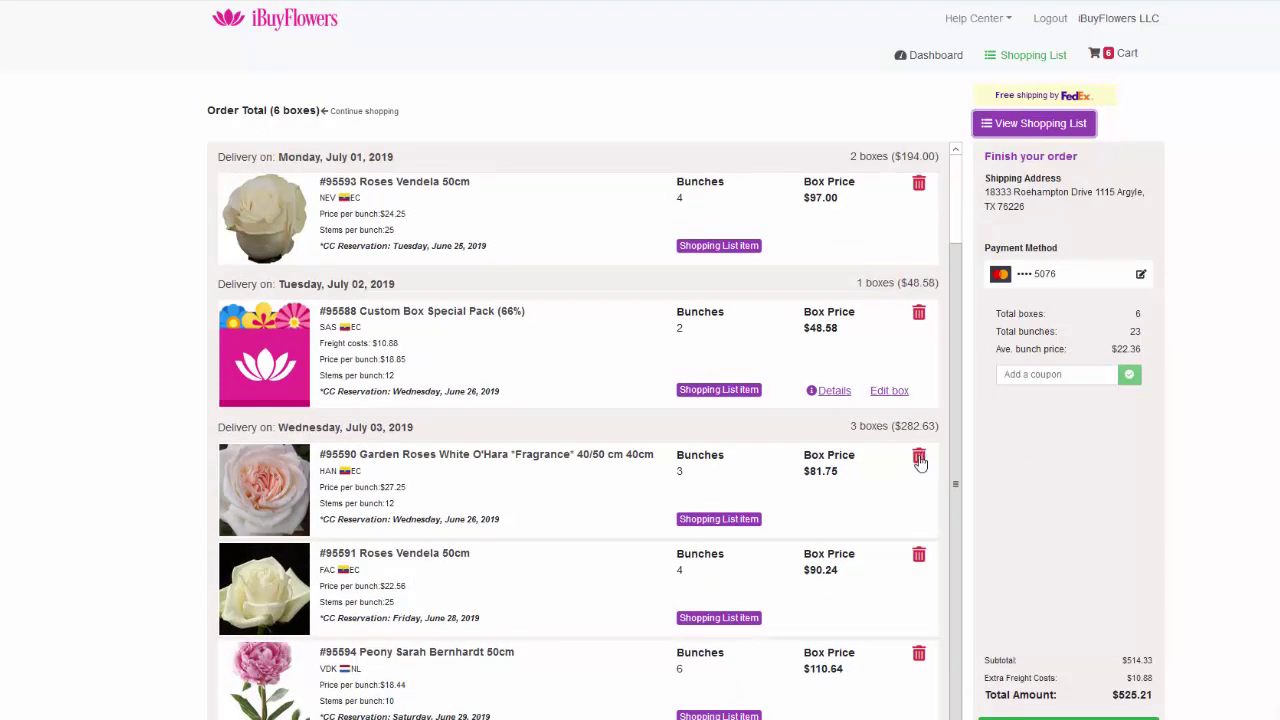
scroll(1018, 352, down, 1)
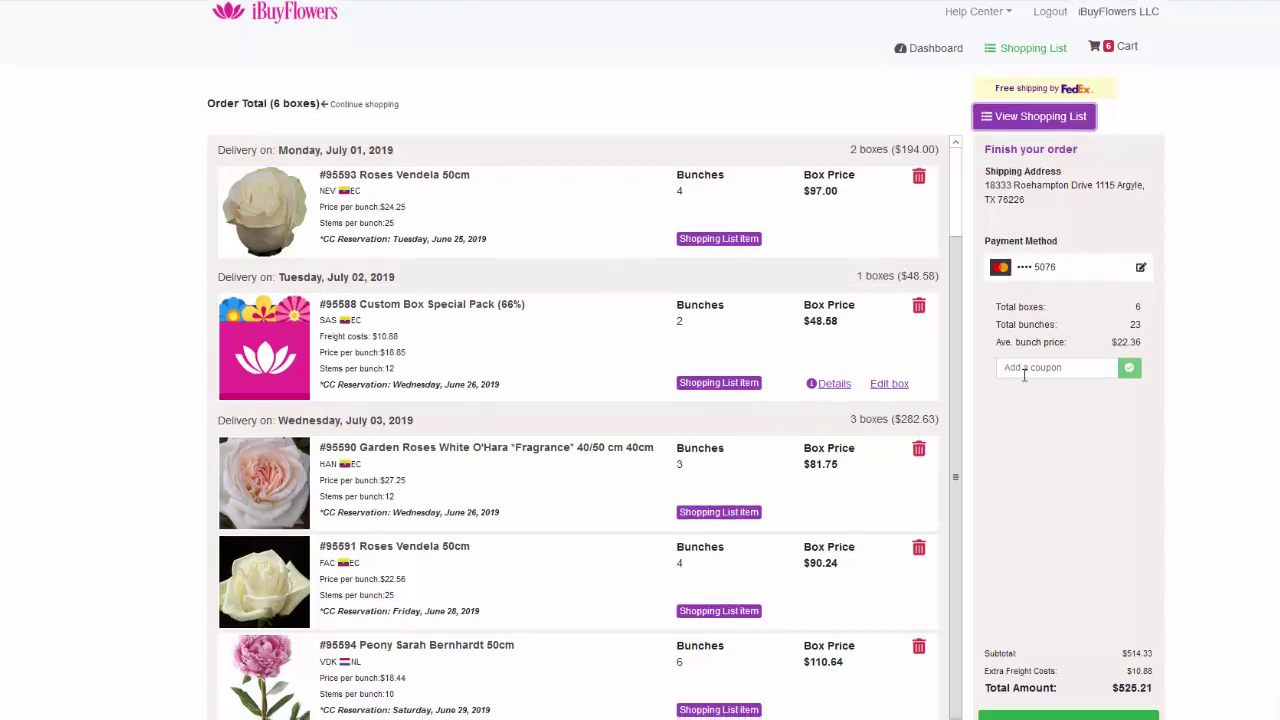